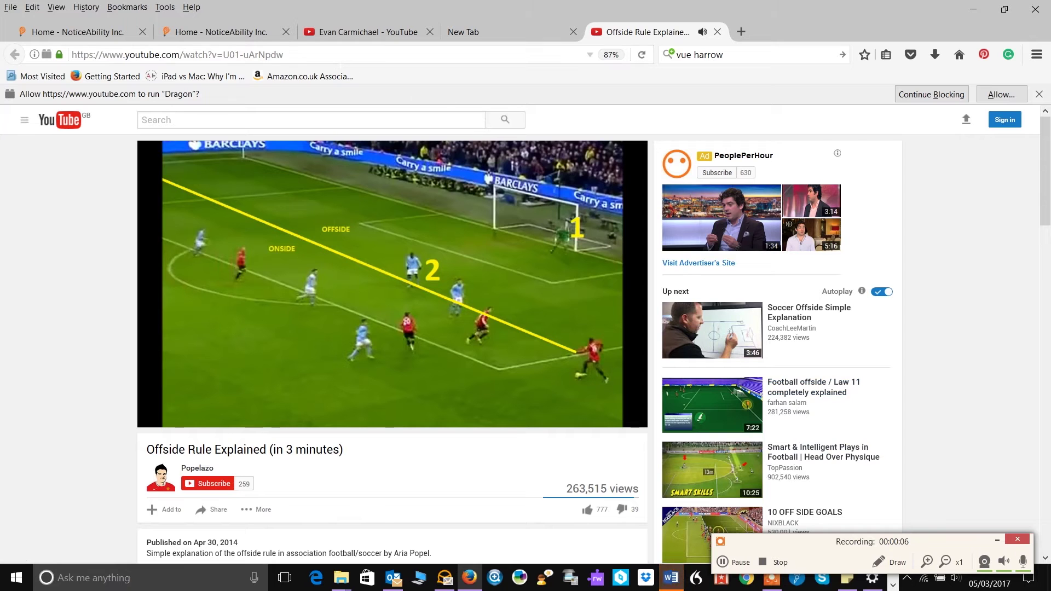
Copy the YouTube offside video's URL from Firefox's address bar and return to Inspiration
{"action": "key", "text": "ctrl+l"}
{"action": "right_click", "coordinate": [264, 57]}
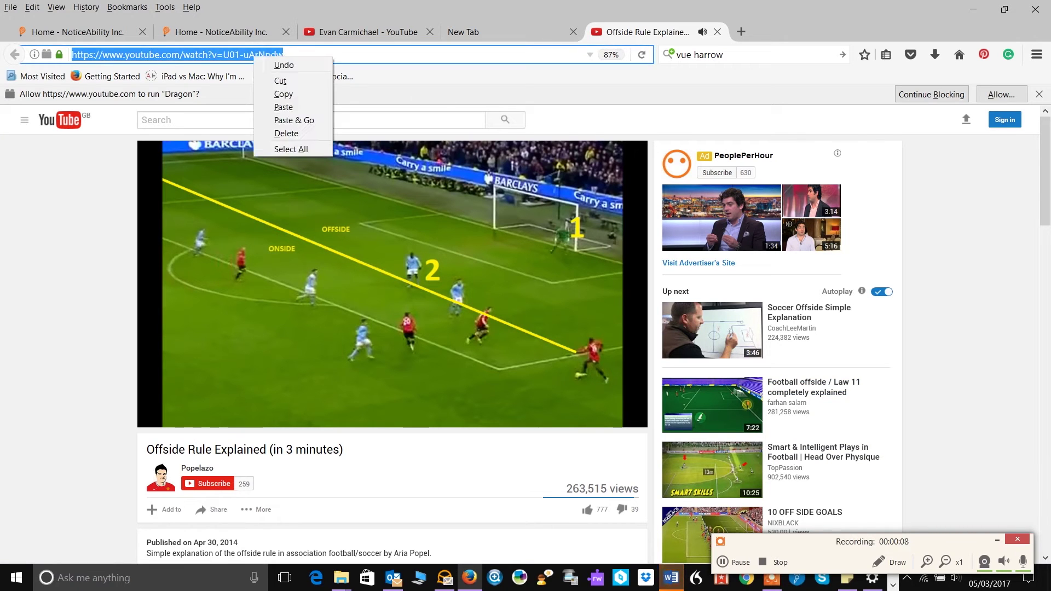
{"action": "left_click", "coordinate": [287, 93]}
{"action": "key", "text": "alt+Tab"}
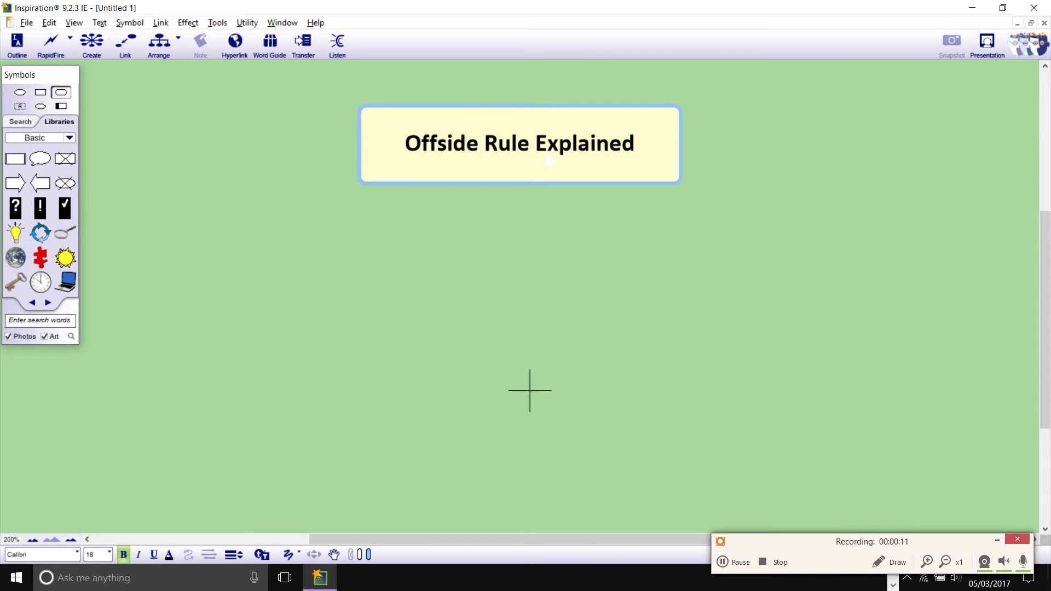
Hyperlink the 'Offside Rule Explained' title to the copied YouTube URL and test the link
{"action": "right_click", "coordinate": [547, 156]}
{"action": "left_click", "coordinate": [605, 226]}
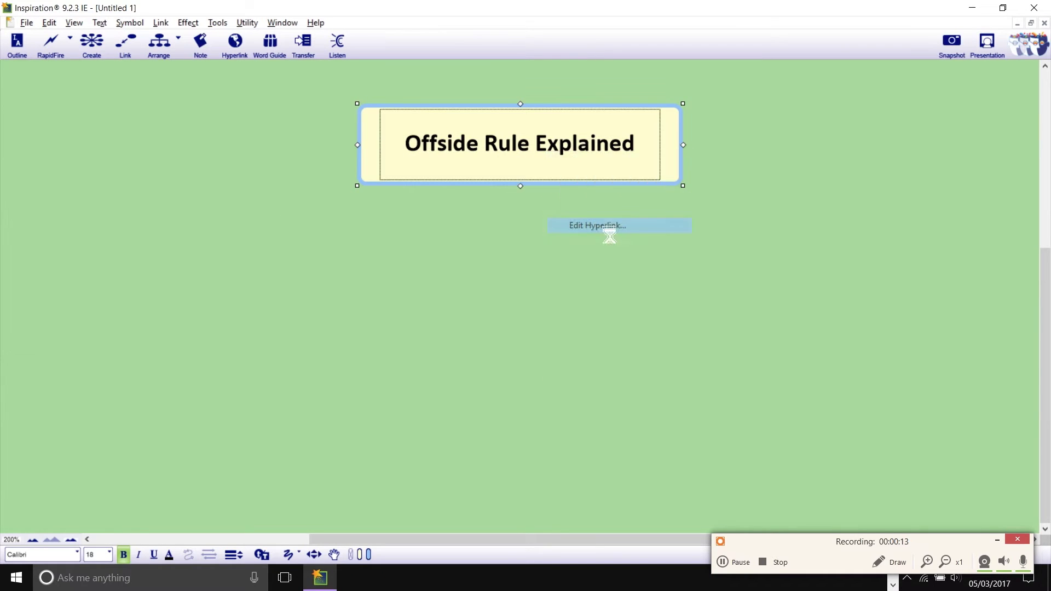
{"action": "key", "text": "ctrl+v"}
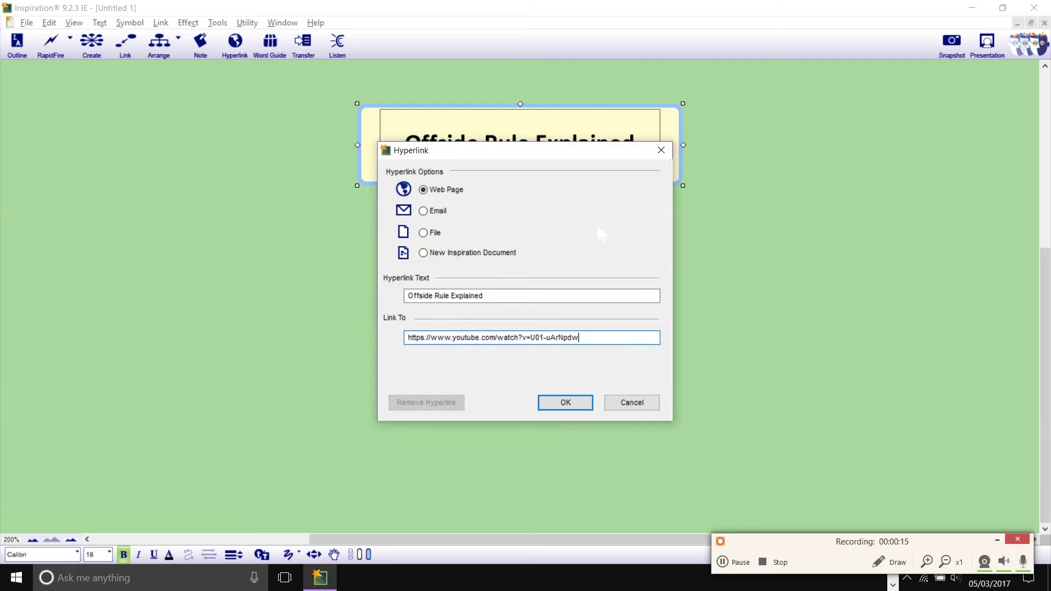
{"action": "left_click", "coordinate": [566, 404]}
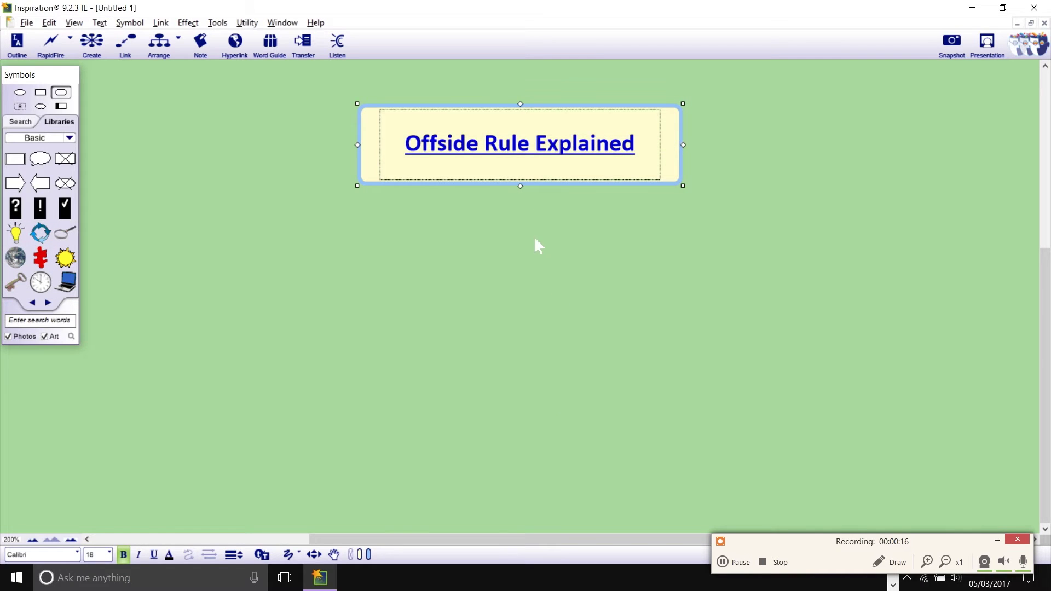
{"action": "left_click", "coordinate": [514, 145]}
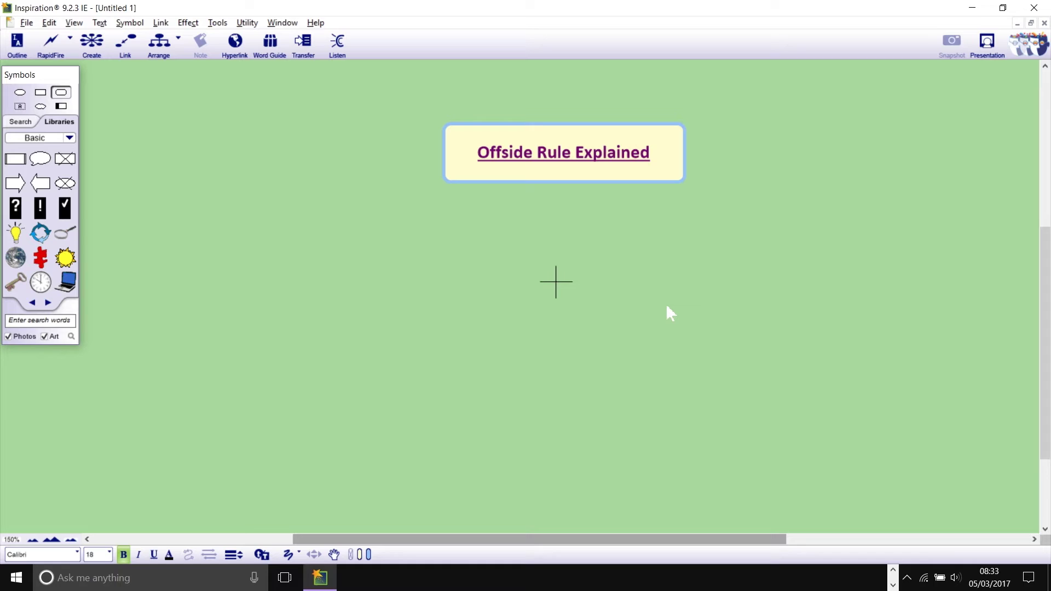
Create a 'Halfway line' symbol and give it the soccer-ball image found by searching 'football'
{"action": "type", "text": "Half"}
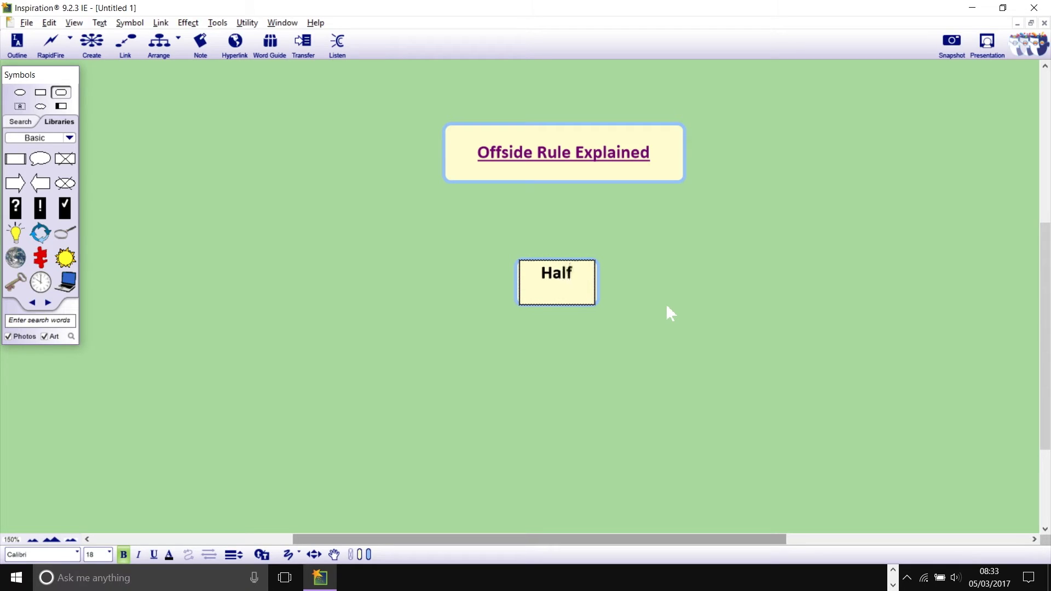
{"action": "type", "text": "way line"}
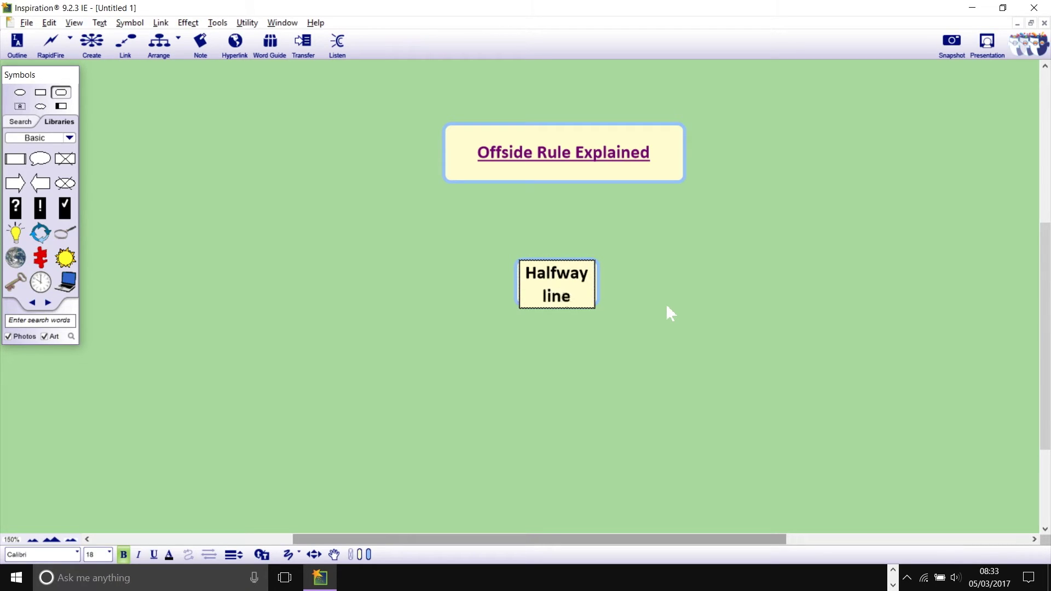
{"action": "left_click", "coordinate": [712, 325]}
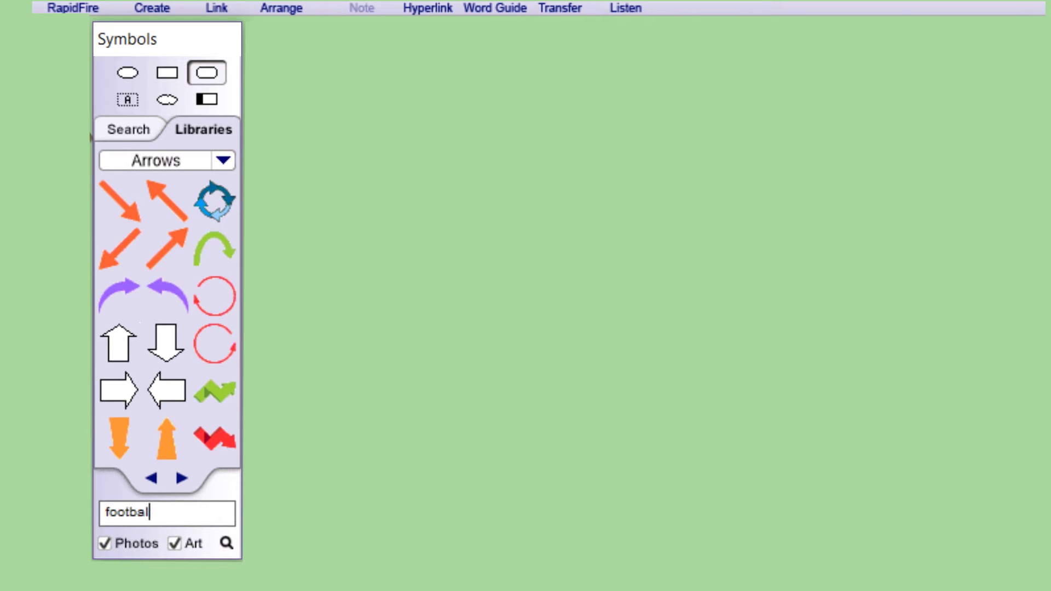
{"action": "key", "text": "Return"}
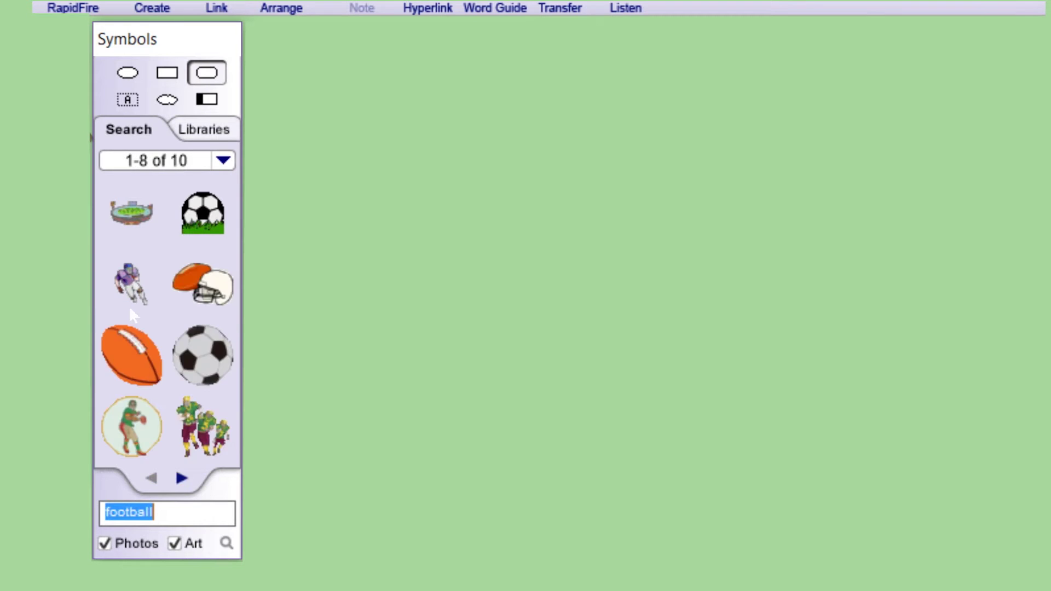
{"action": "left_click_drag", "start_coordinate": [72, 174], "coordinate": [510, 291]}
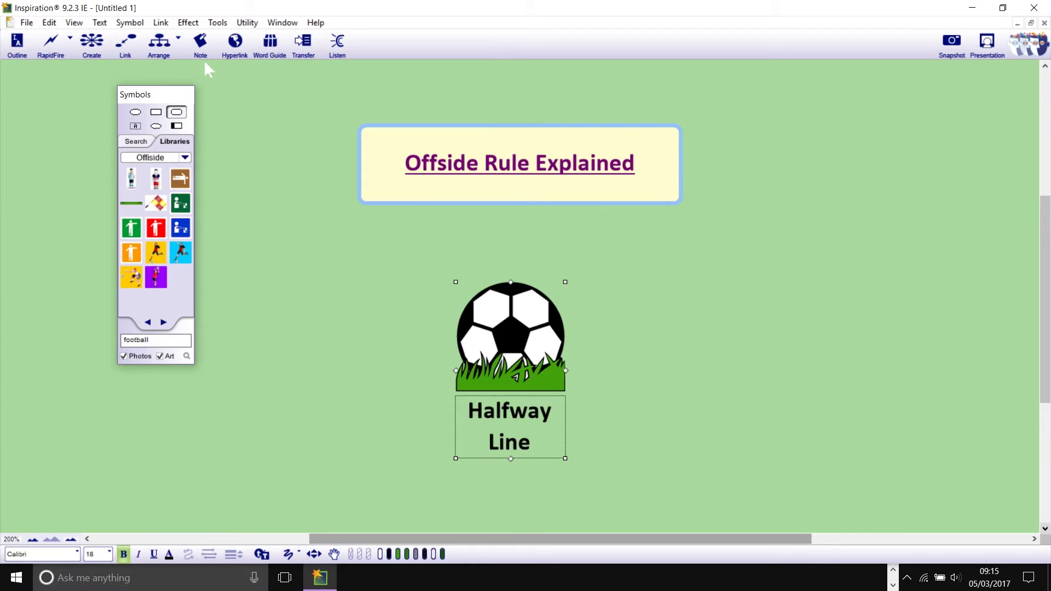
Add a note to the Halfway Line symbol explaining that offside stops goaltending
{"action": "left_click", "coordinate": [201, 55]}
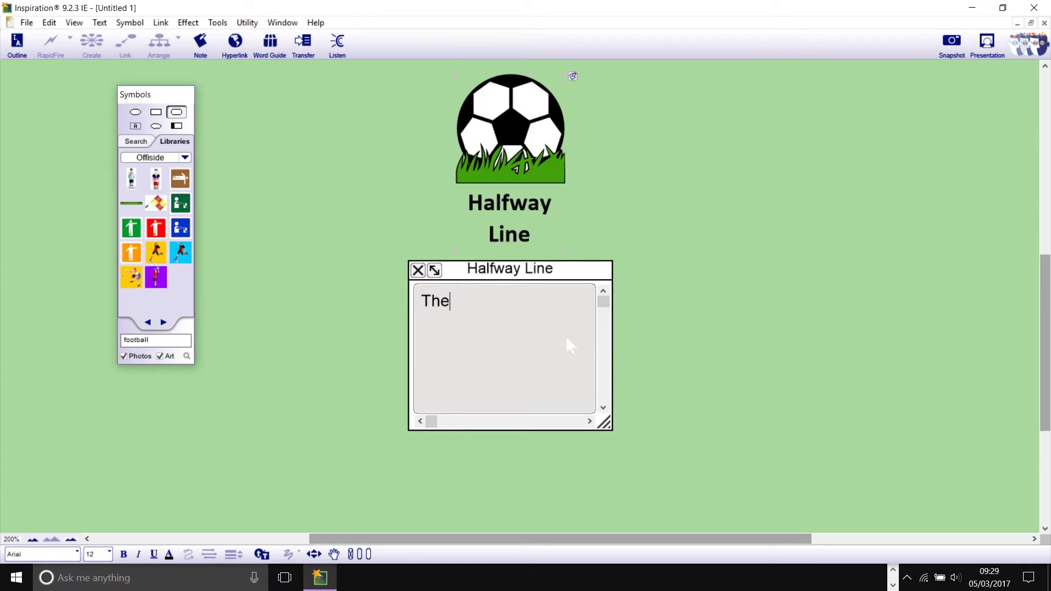
{"action": "type", "text": "fside"}
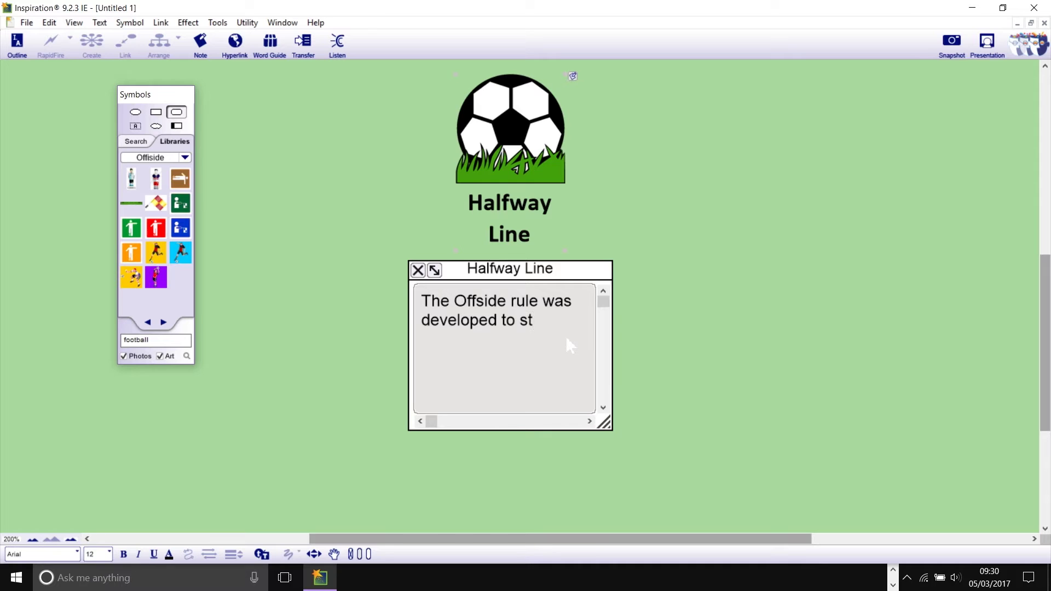
{"action": "type", "text": "op the practice referred to as goaltending."}
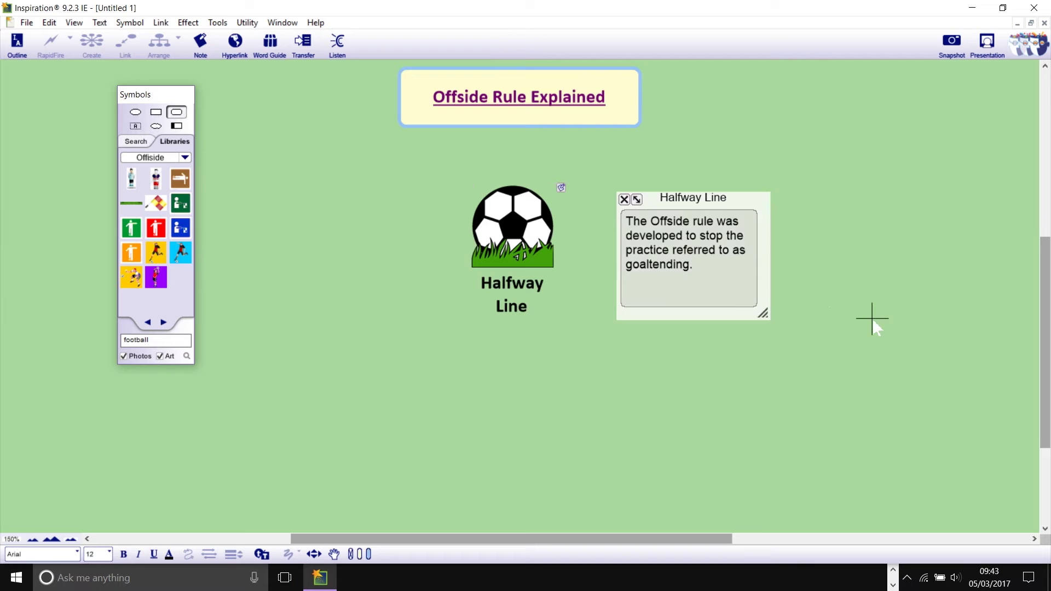
{"action": "scroll", "coordinate": [872, 328], "scroll_direction": "up", "scroll_amount": 5}
{"action": "scroll", "coordinate": [873, 322], "scroll_direction": "down", "scroll_amount": 5}
{"action": "left_click", "coordinate": [561, 187]}
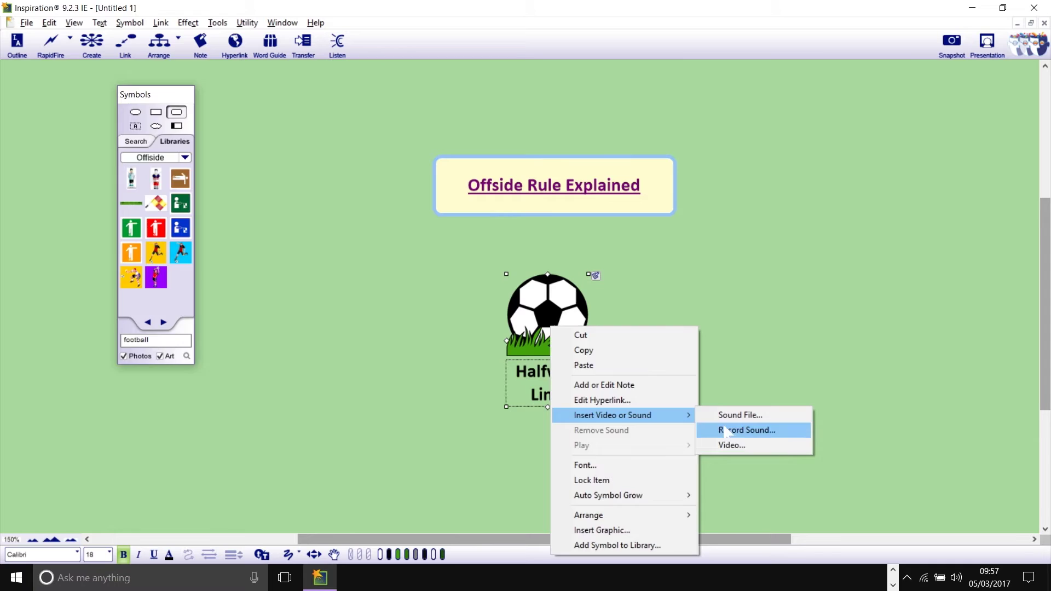
Record a short voice clip and save it onto the Halfway Line symbol
{"action": "left_click", "coordinate": [726, 432]}
{"action": "left_click", "coordinate": [22, 51]}
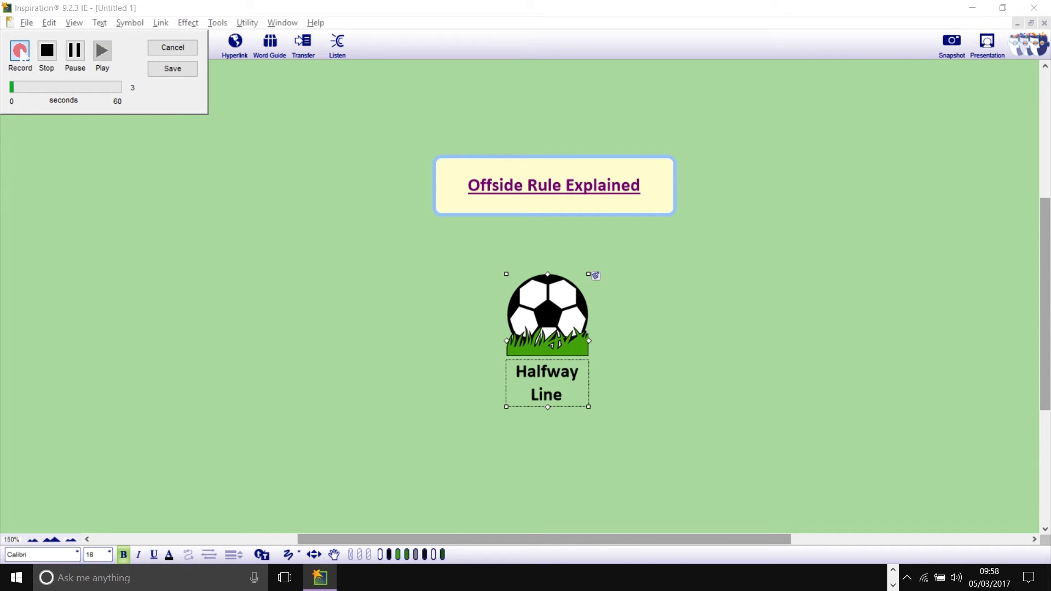
{"action": "left_click", "coordinate": [173, 69]}
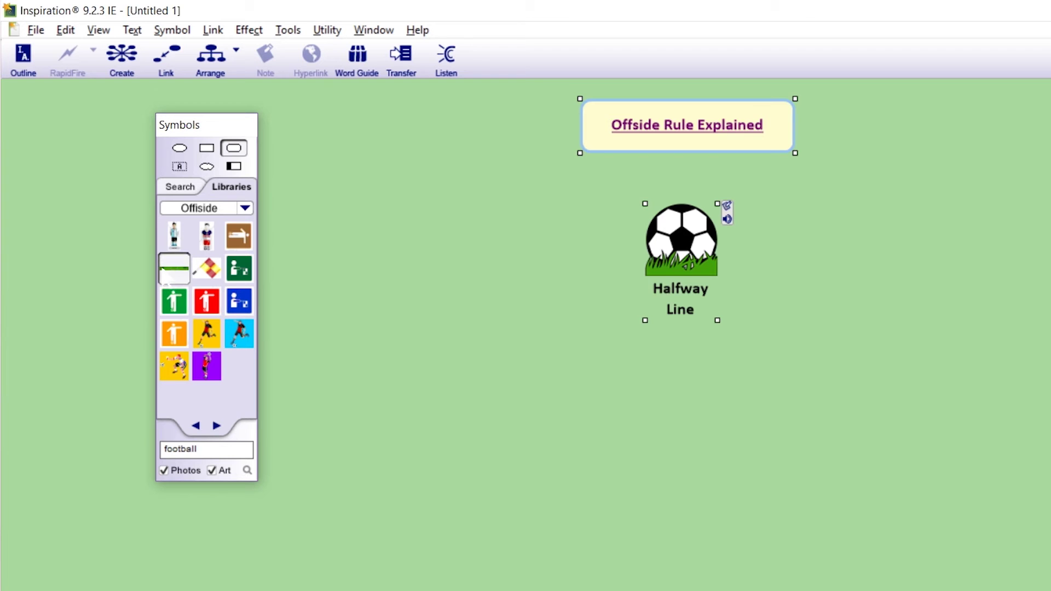
Apply the football pitch graphic to the Halfway Line symbol and place two red players
{"action": "left_click_drag", "start_coordinate": [164, 272], "coordinate": [699, 255]}
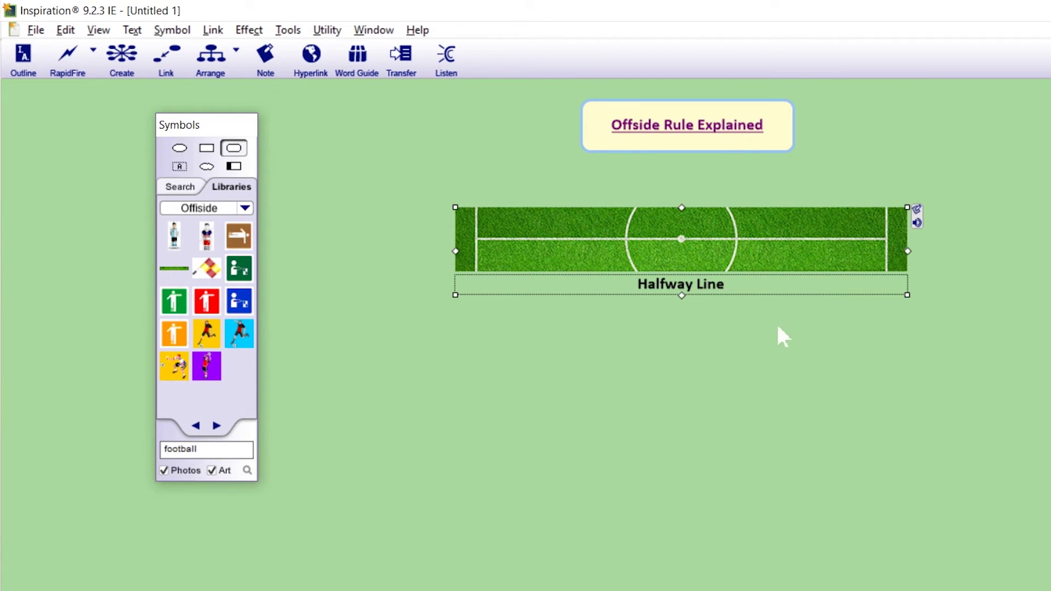
{"action": "left_click", "coordinate": [864, 374]}
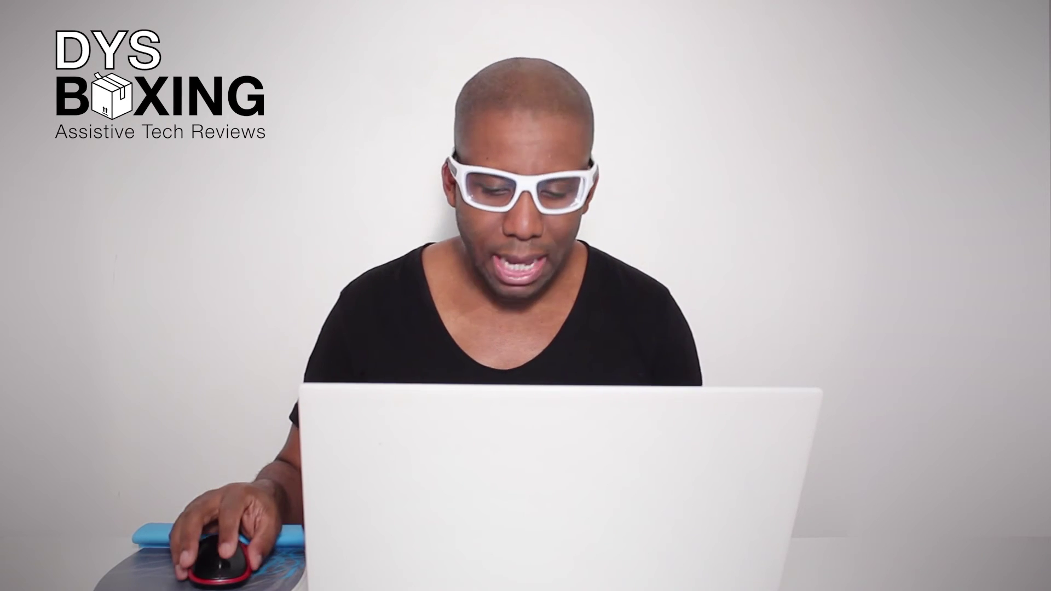
{"action": "left_click_drag", "start_coordinate": [58, 243], "coordinate": [464, 277]}
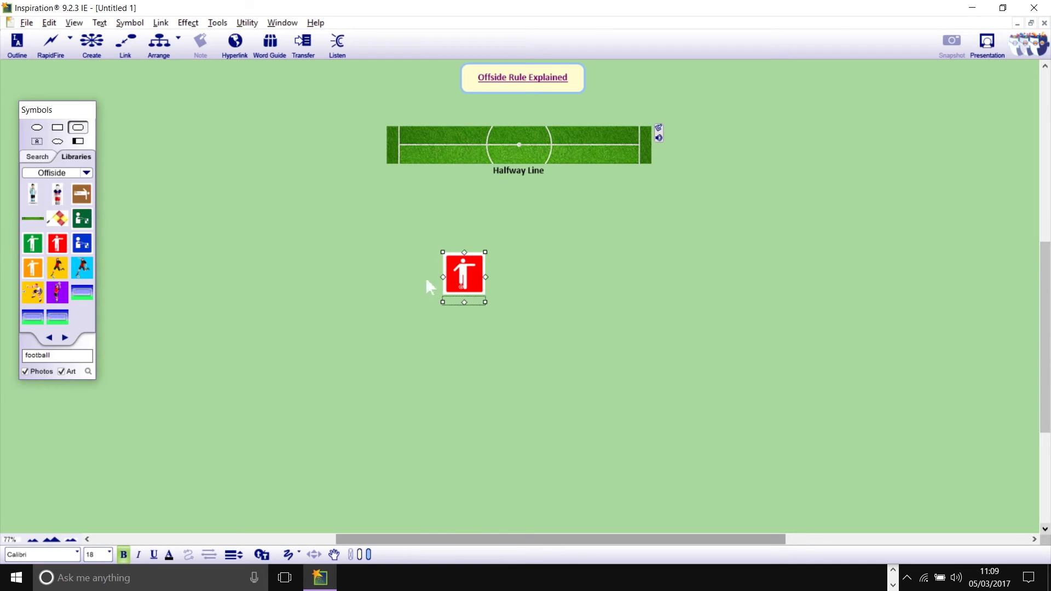
{"action": "left_click_drag", "start_coordinate": [63, 253], "coordinate": [629, 337]}
Add a green player, an orange player and a goal net, moving orange toward the goal
{"action": "left_click_drag", "start_coordinate": [33, 243], "coordinate": [553, 239]}
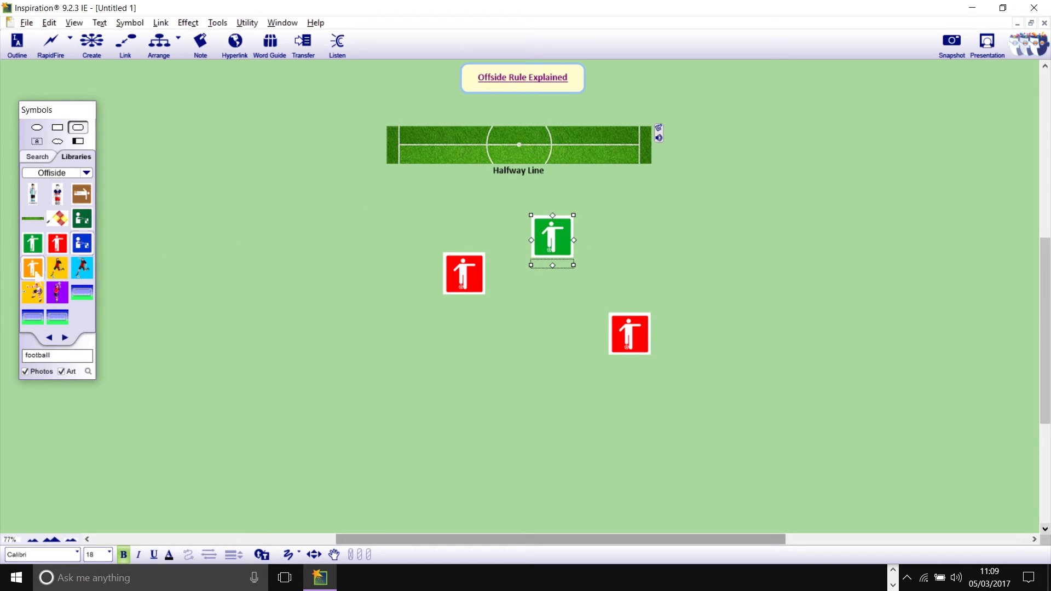
{"action": "left_click_drag", "start_coordinate": [237, 290], "coordinate": [532, 374]}
{"action": "left_click_drag", "start_coordinate": [134, 339], "coordinate": [535, 493]}
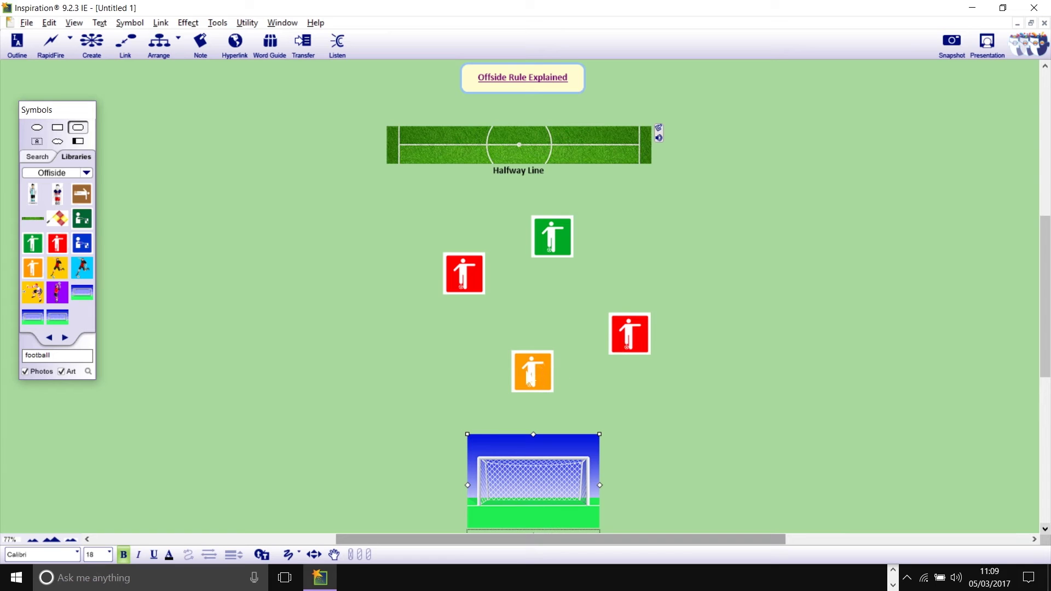
{"action": "mouse_move", "coordinate": [537, 377]}
{"action": "left_mouse_down"}
{"action": "mouse_move", "coordinate": [555, 310]}
{"action": "mouse_move", "coordinate": [589, 281]}
{"action": "mouse_move", "coordinate": [627, 286]}
{"action": "mouse_move", "coordinate": [554, 307]}
{"action": "mouse_move", "coordinate": [532, 427]}
{"action": "mouse_move", "coordinate": [503, 429]}
{"action": "mouse_move", "coordinate": [538, 378]}
{"action": "mouse_move", "coordinate": [539, 395]}
{"action": "left_mouse_up"}
Make the red players' link dashed and link the green player to the orange player
{"action": "left_click", "coordinate": [614, 345]}
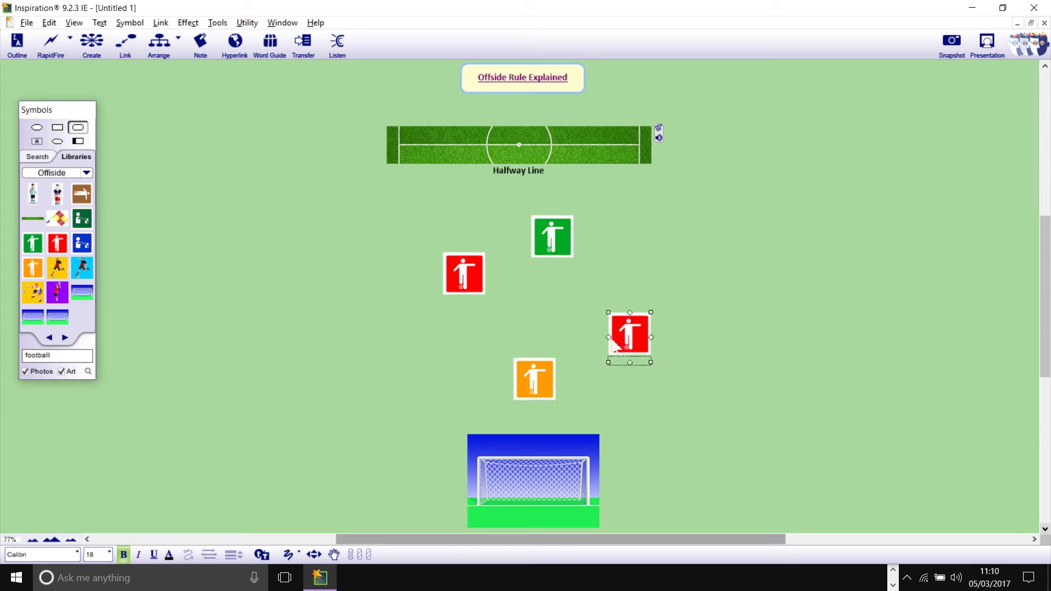
{"action": "left_click", "coordinate": [565, 317]}
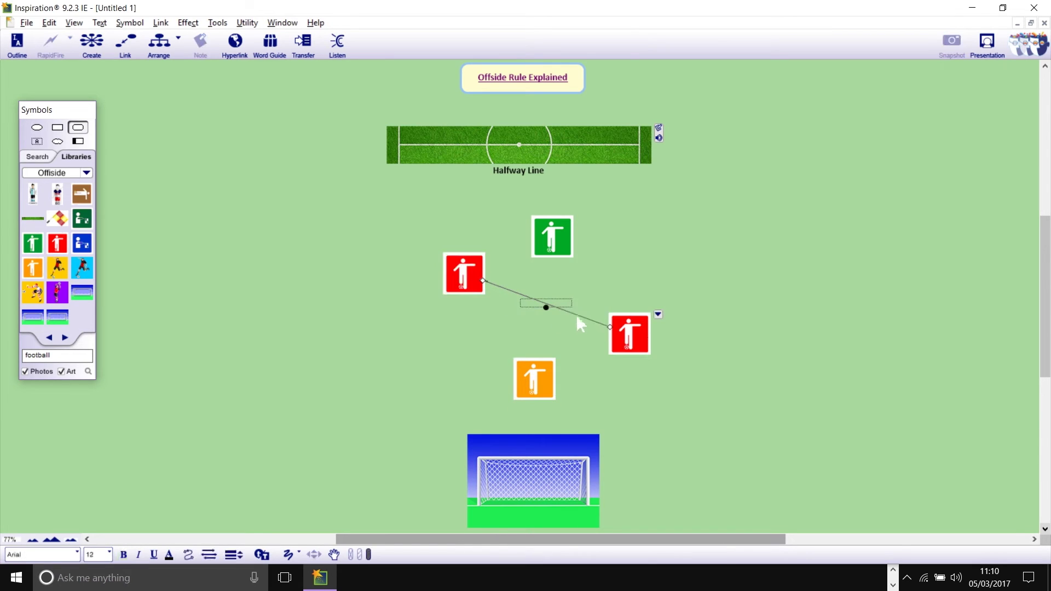
{"action": "right_click", "coordinate": [576, 315]}
{"action": "left_click", "coordinate": [624, 334]}
{"action": "left_click_drag", "start_coordinate": [552, 332], "coordinate": [539, 372]}
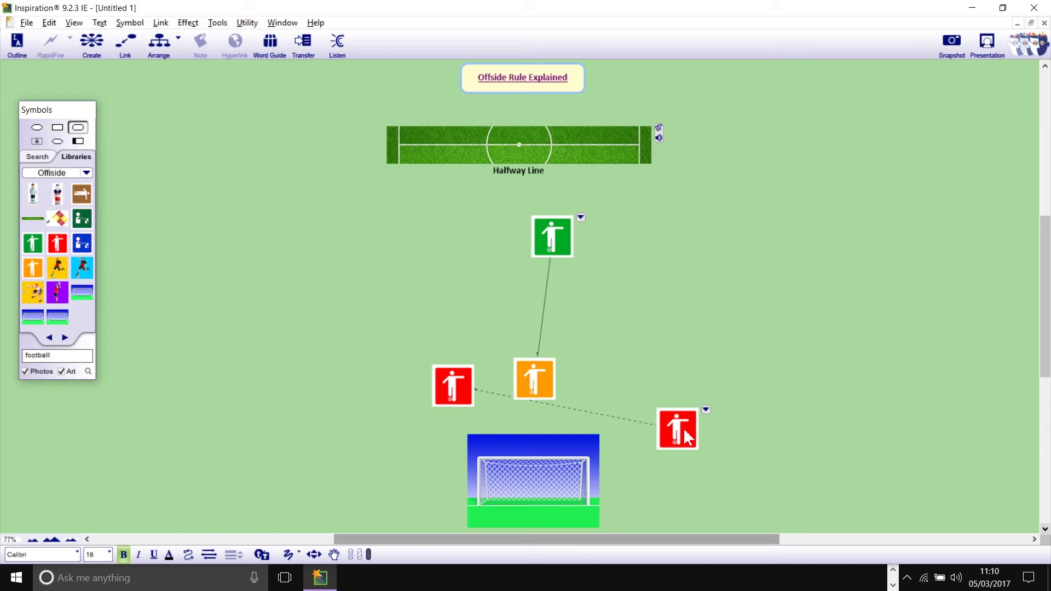
{"action": "mouse_move", "coordinate": [683, 428]}
{"action": "left_mouse_down"}
{"action": "mouse_move", "coordinate": [668, 327]}
{"action": "mouse_move", "coordinate": [675, 434]}
{"action": "mouse_move", "coordinate": [674, 415]}
{"action": "left_mouse_up"}
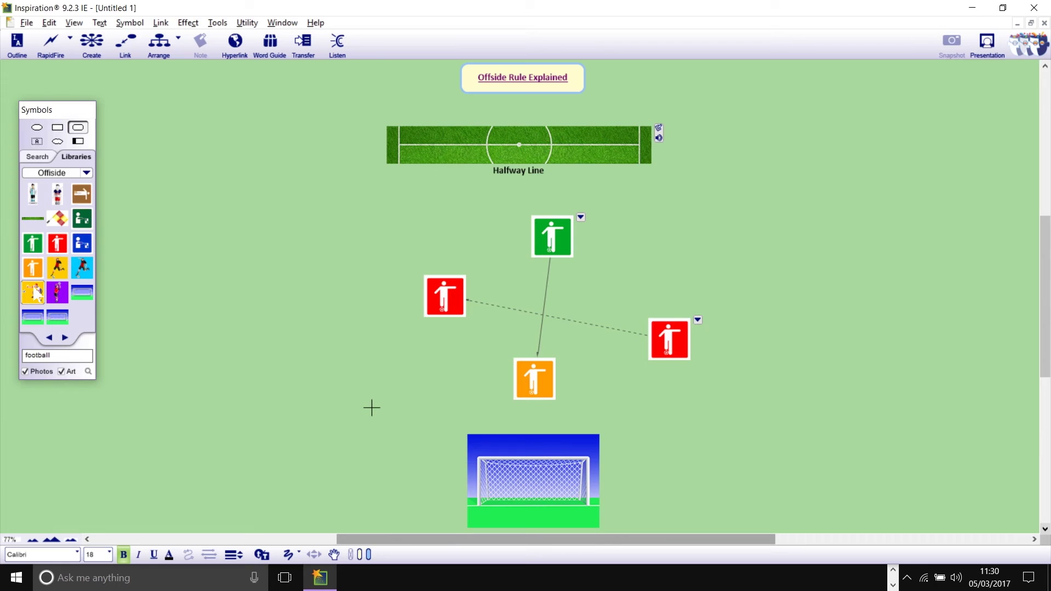
Add yellow, blue and purple footballer symbols on the left of the map
{"action": "left_click_drag", "start_coordinate": [34, 296], "coordinate": [282, 357]}
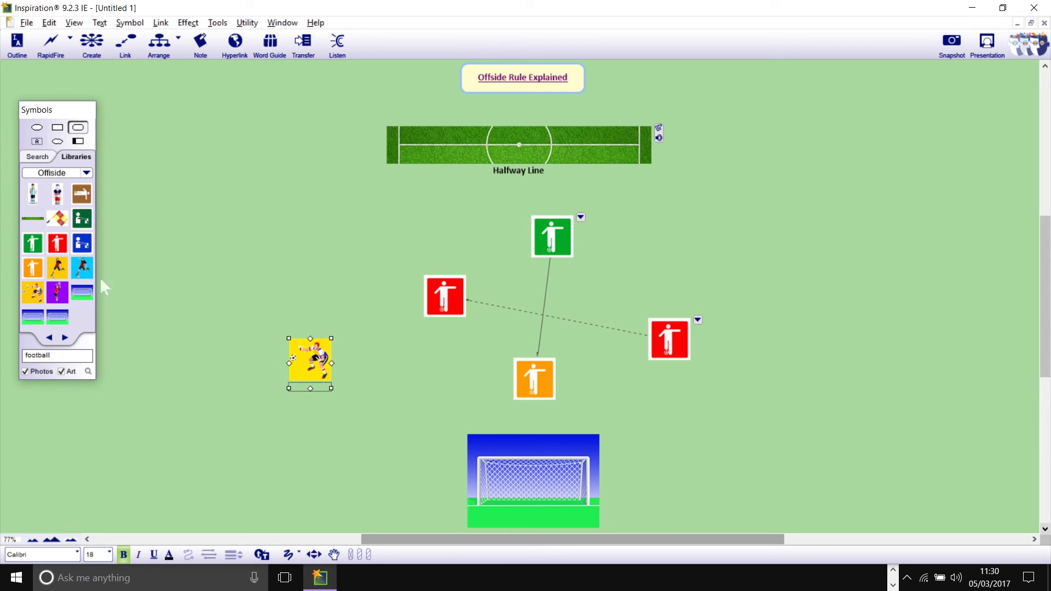
{"action": "left_click_drag", "start_coordinate": [82, 271], "coordinate": [285, 435]}
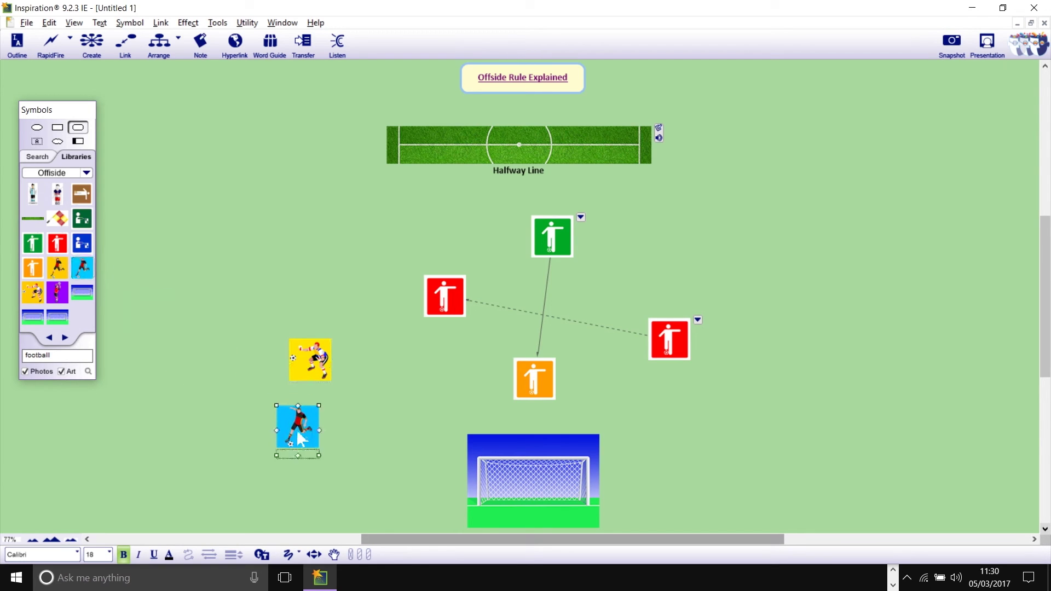
{"action": "left_click_drag", "start_coordinate": [53, 306], "coordinate": [365, 484]}
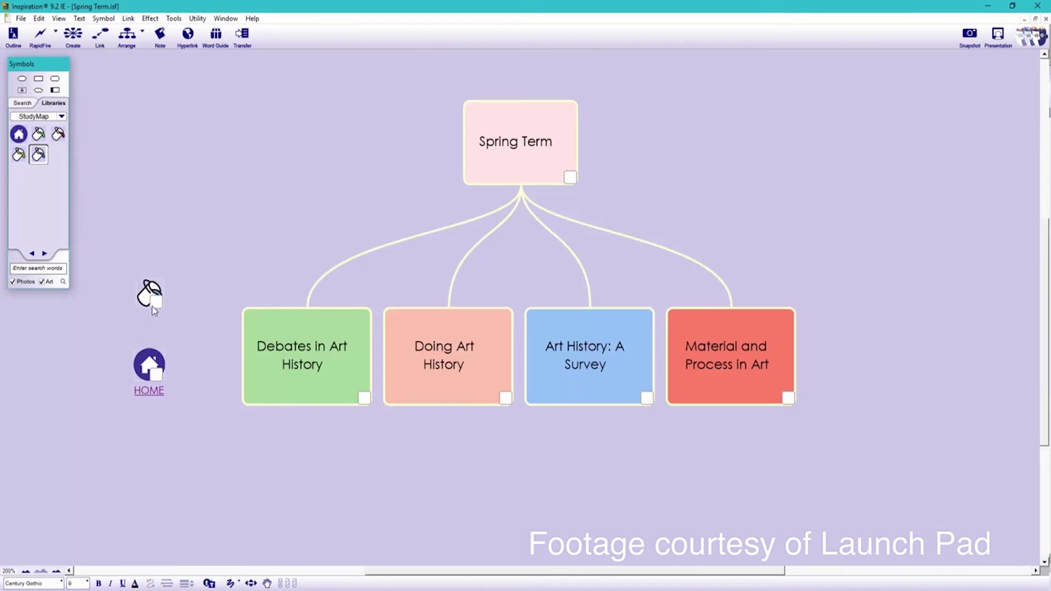
Open the completed offside diagram after viewing the Year 1 example map
{"action": "left_click", "coordinate": [145, 293]}
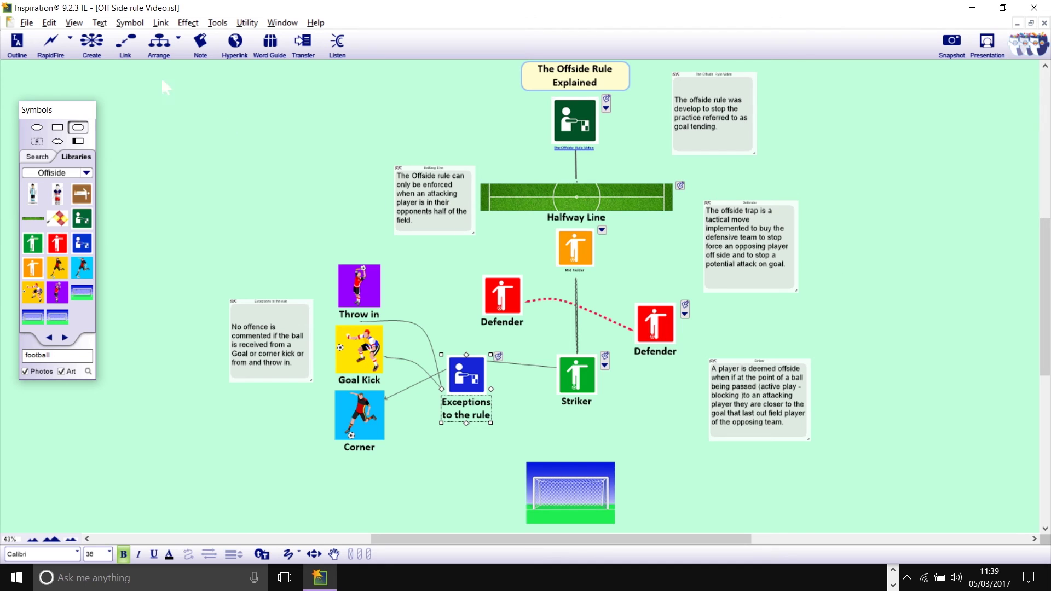
Switch to Outline view and transfer to the word processor with Topics and Indentation unticked
{"action": "left_click", "coordinate": [17, 43]}
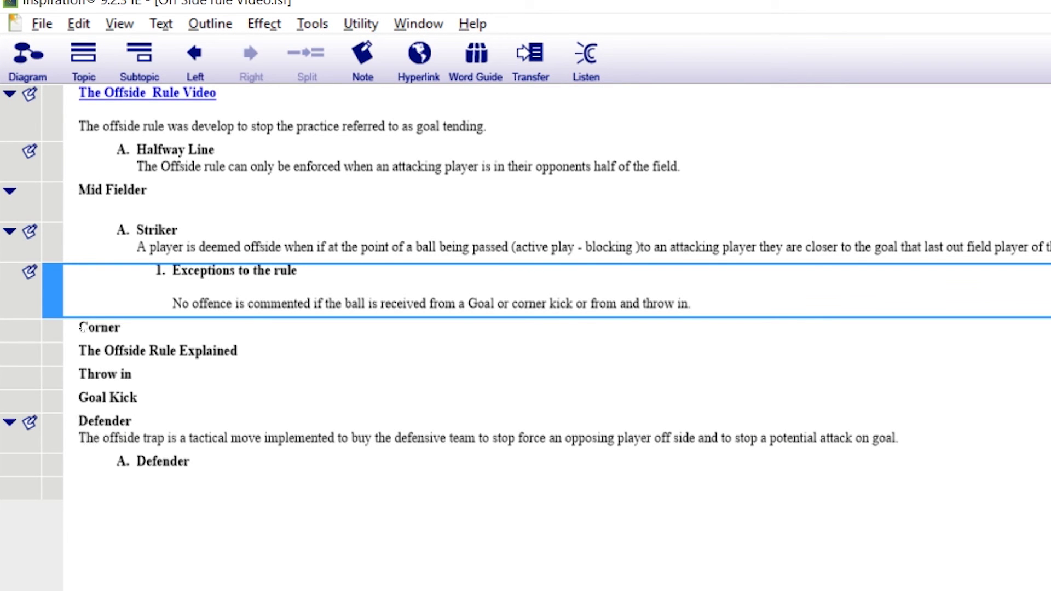
{"action": "left_click", "coordinate": [530, 55]}
{"action": "left_click", "coordinate": [55, 206]}
{"action": "left_click", "coordinate": [56, 361]}
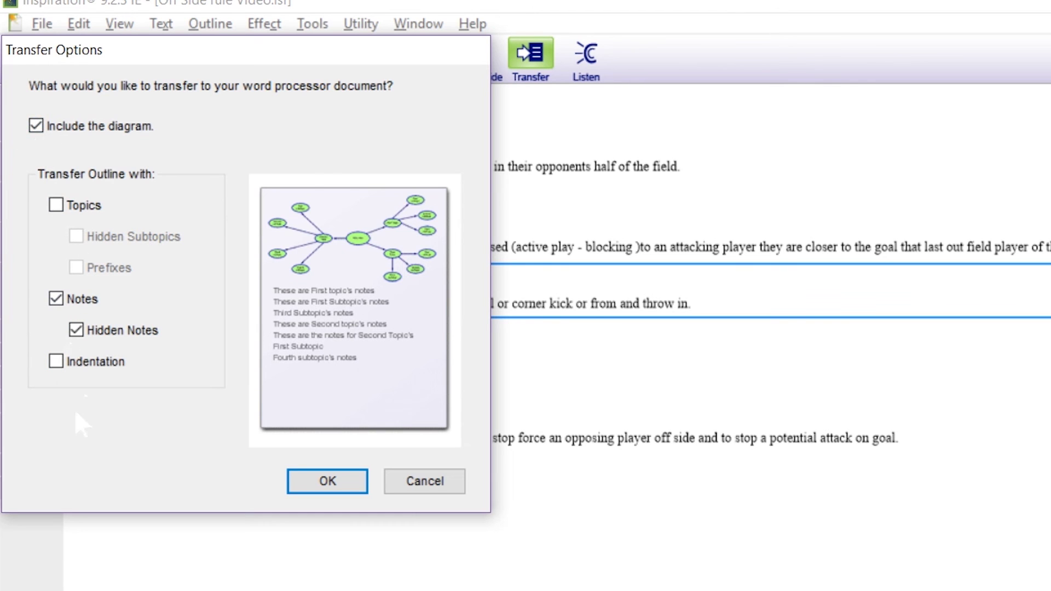
{"action": "left_click", "coordinate": [326, 480]}
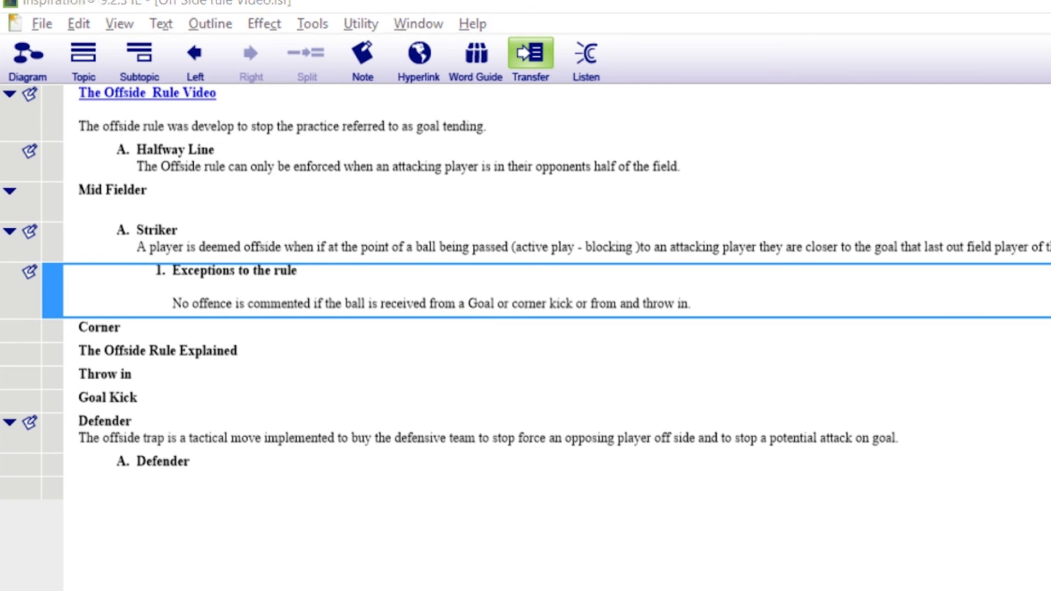